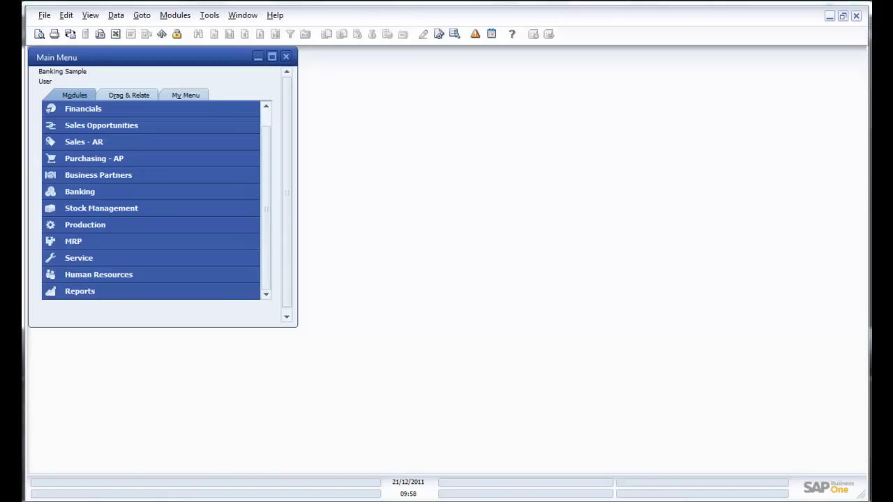
Step: Open the Payment Proposal form from the Banking Integration functions of the Banking module
{"action": "left_click", "coordinate": [224, 191]}
{"action": "left_click", "coordinate": [168, 122]}
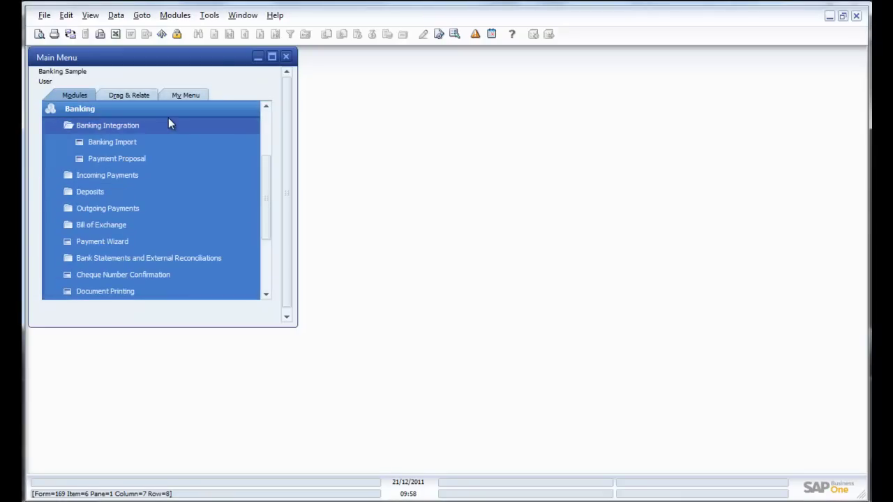
{"action": "left_click", "coordinate": [173, 159]}
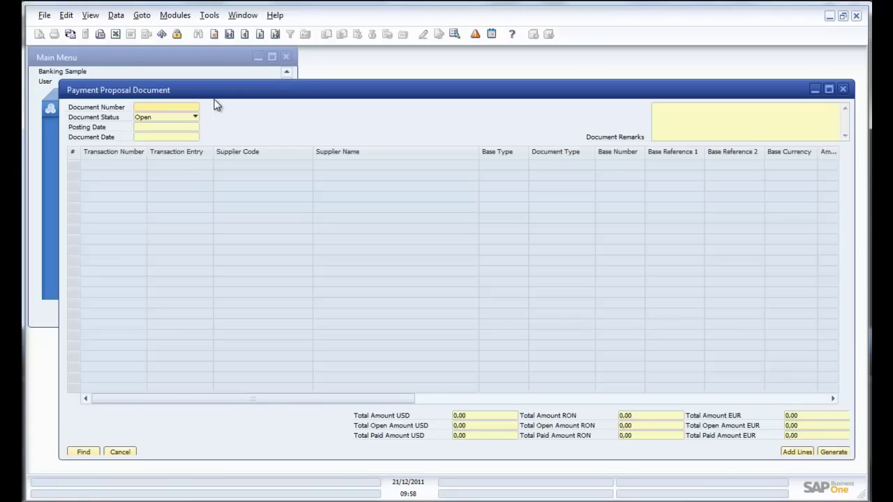
Step: Try the form's add and find modes and browse to the last saved payment proposal
{"action": "left_click", "coordinate": [213, 36]}
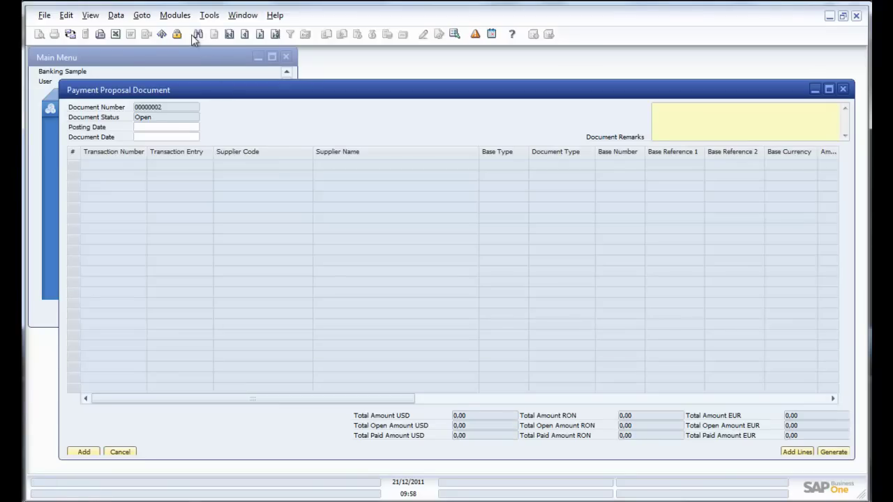
{"action": "left_click", "coordinate": [197, 37]}
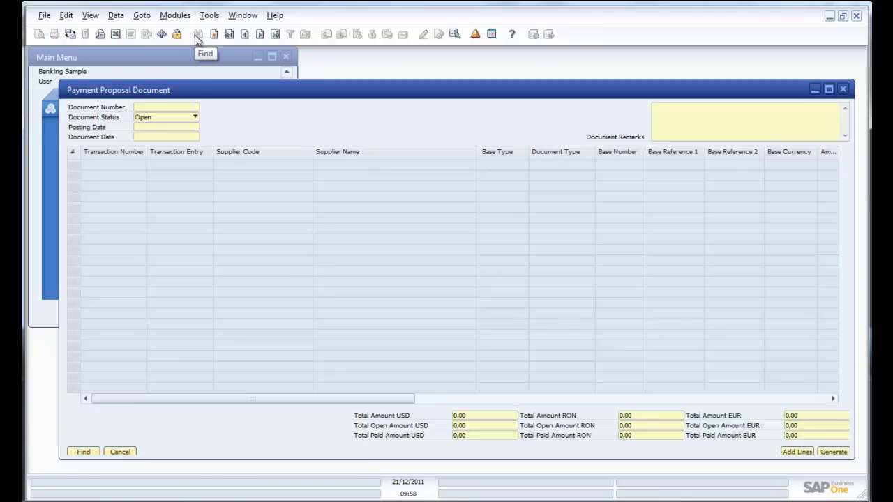
{"action": "left_click", "coordinate": [247, 34]}
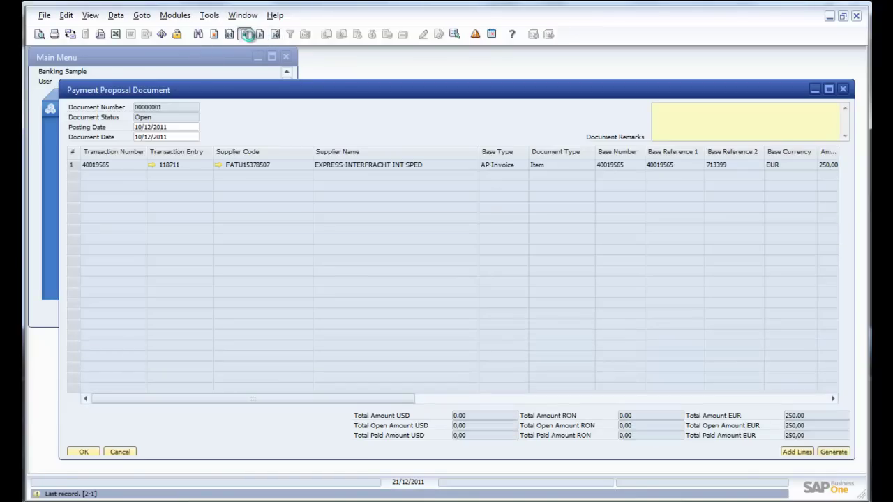
{"action": "left_click", "coordinate": [245, 34]}
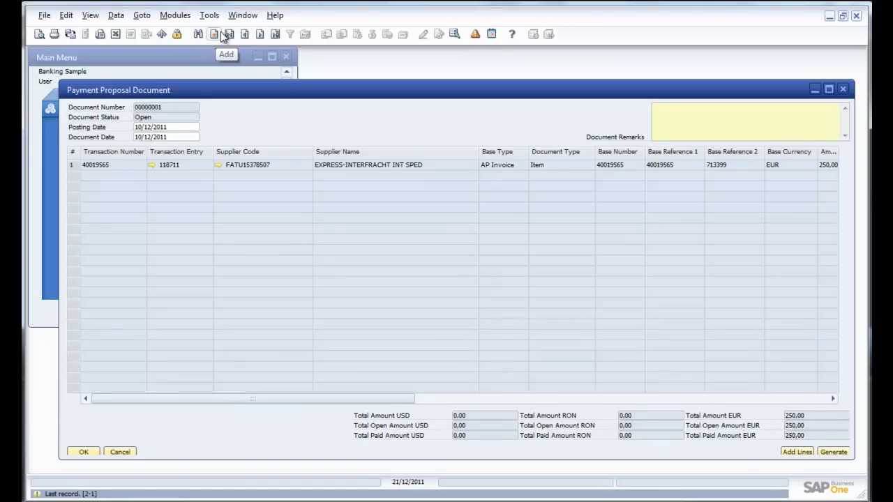
Step: Start a new payment proposal with posting and document dates 21/12/2011 and the remark "Banking Integration"
{"action": "left_click", "coordinate": [215, 35]}
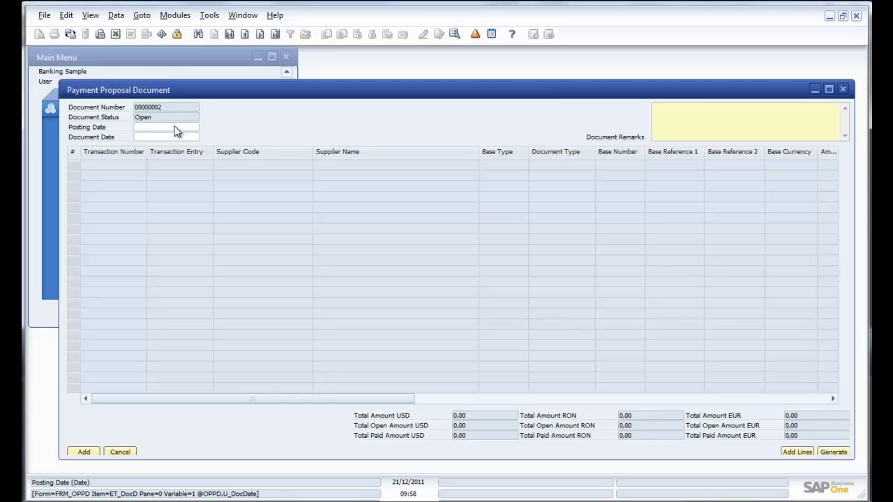
{"action": "left_click", "coordinate": [176, 127]}
{"action": "type", "text": "21"}
{"action": "key", "text": "Tab"}
{"action": "type", "text": "21"}
{"action": "key", "text": "Tab"}
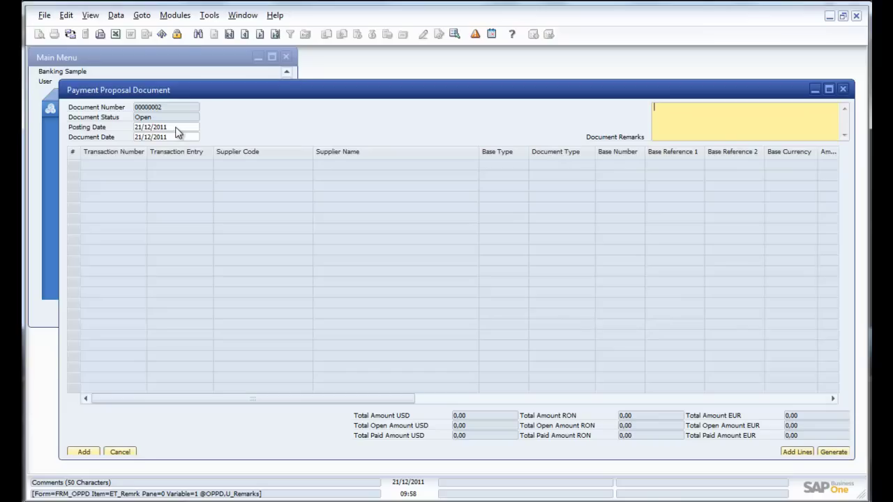
{"action": "type", "text": "Banking Integration"}
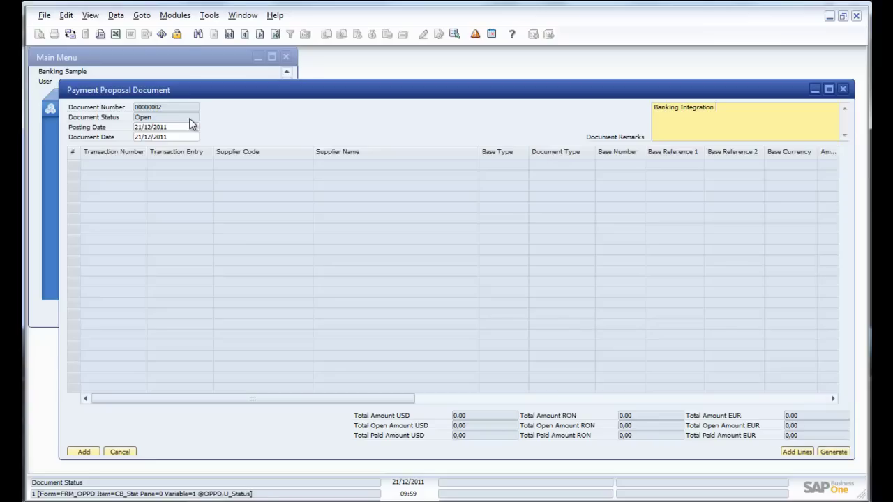
Step: Begin adding lines and set both ends of the supplier code range to the code of ADA Technologies
{"action": "left_click", "coordinate": [794, 454]}
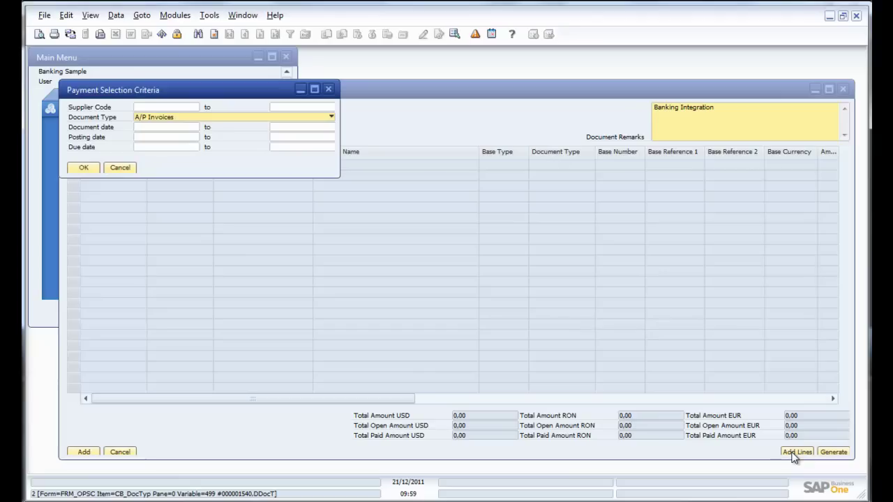
{"action": "left_click", "coordinate": [189, 108]}
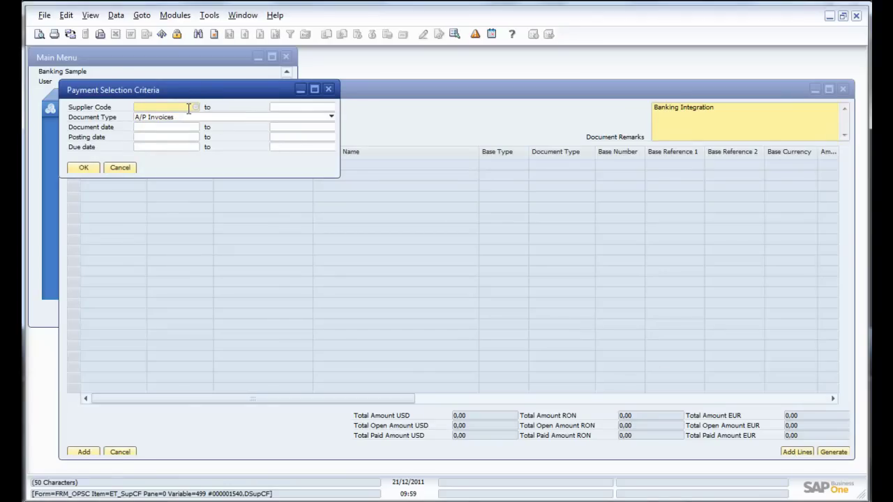
{"action": "type", "text": "FBE426"}
{"action": "key", "text": "Tab"}
{"action": "double_click", "coordinate": [187, 109]}
{"action": "key", "text": "ctrl+c"}
{"action": "left_click", "coordinate": [282, 107]}
{"action": "key", "text": "ctrl+v"}
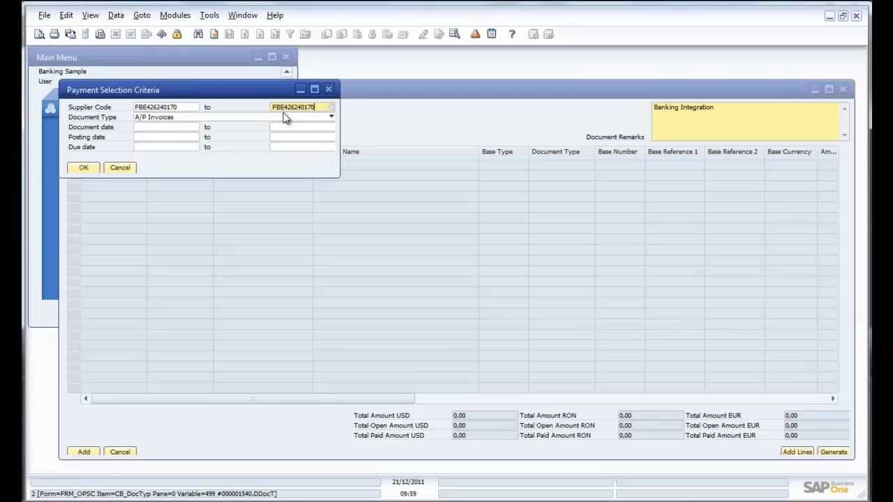
Step: Keep the document type A/P Invoices, limit document, posting and due dates to 21/12/2011, and load the matching lines
{"action": "left_click", "coordinate": [286, 119]}
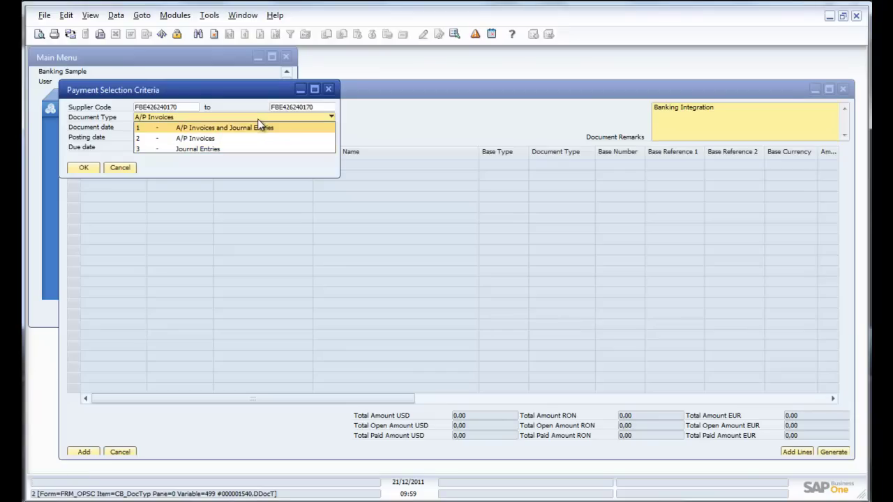
{"action": "left_click", "coordinate": [258, 120]}
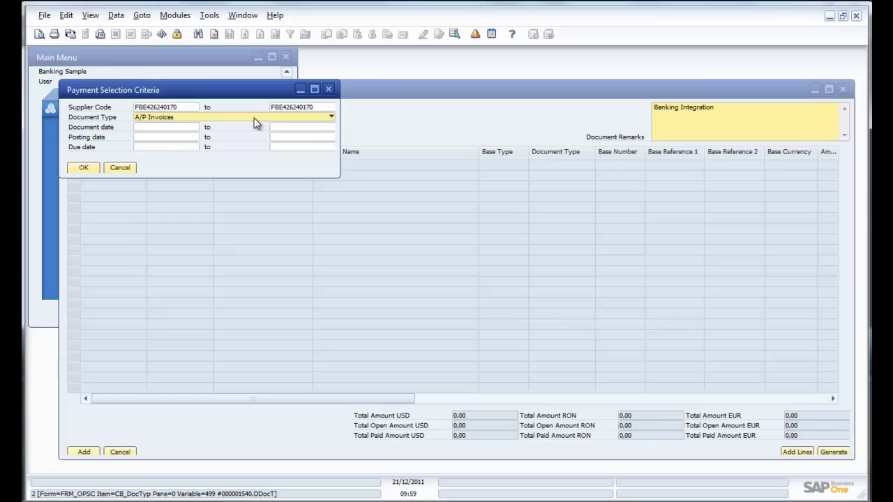
{"action": "left_click", "coordinate": [290, 128]}
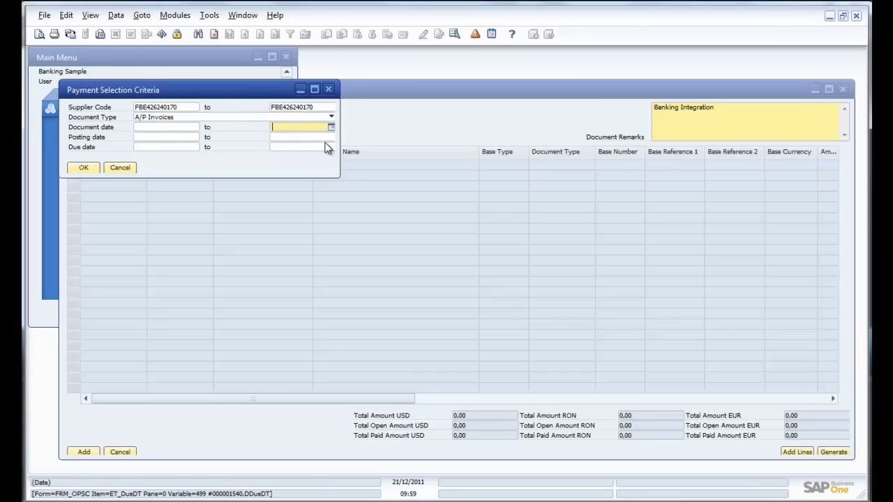
{"action": "type", "text": "21"}
{"action": "key", "text": "Tab"}
{"action": "key", "text": "Tab"}
{"action": "type", "text": "21"}
{"action": "key", "text": "Tab"}
{"action": "key", "text": "Tab"}
{"action": "type", "text": "21"}
{"action": "key", "text": "Tab"}
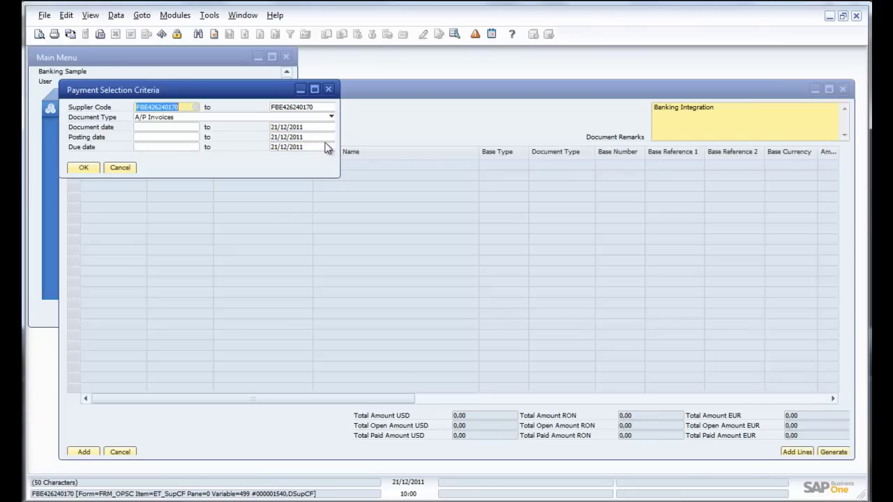
{"action": "left_click", "coordinate": [84, 168]}
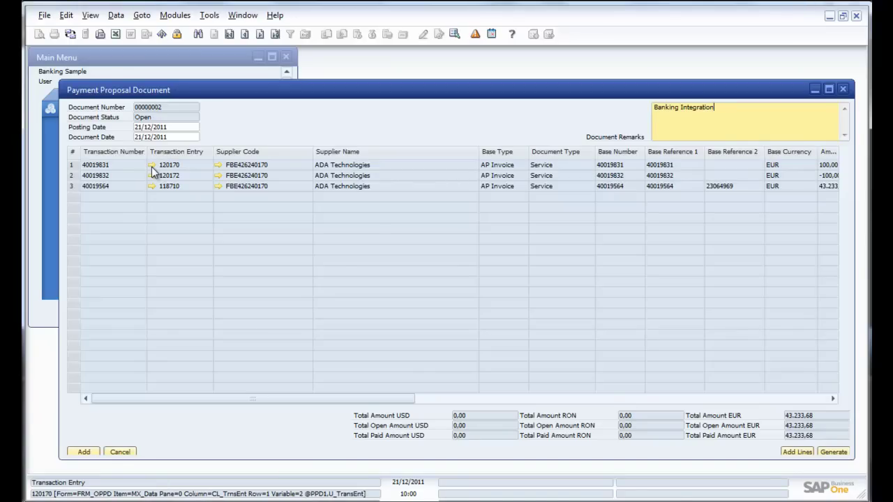
Step: Inspect the journal entry behind the first proposal line and return to the proposal
{"action": "left_click", "coordinate": [152, 167]}
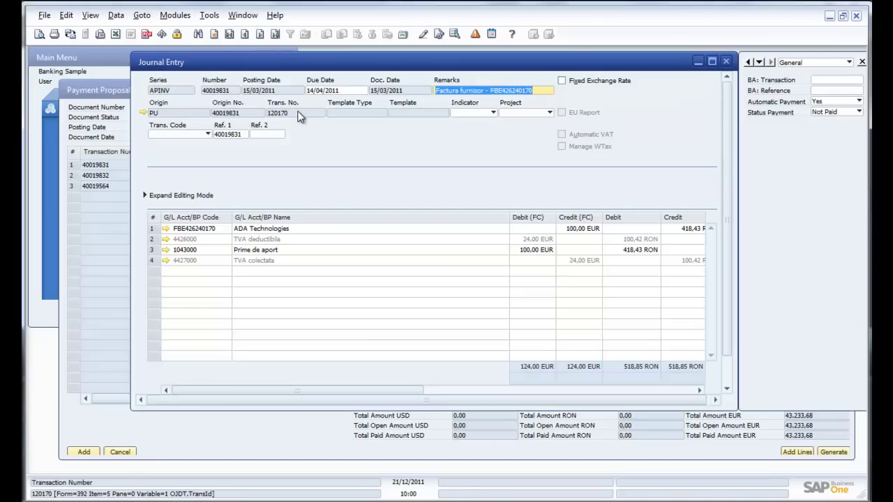
{"action": "left_click", "coordinate": [698, 62]}
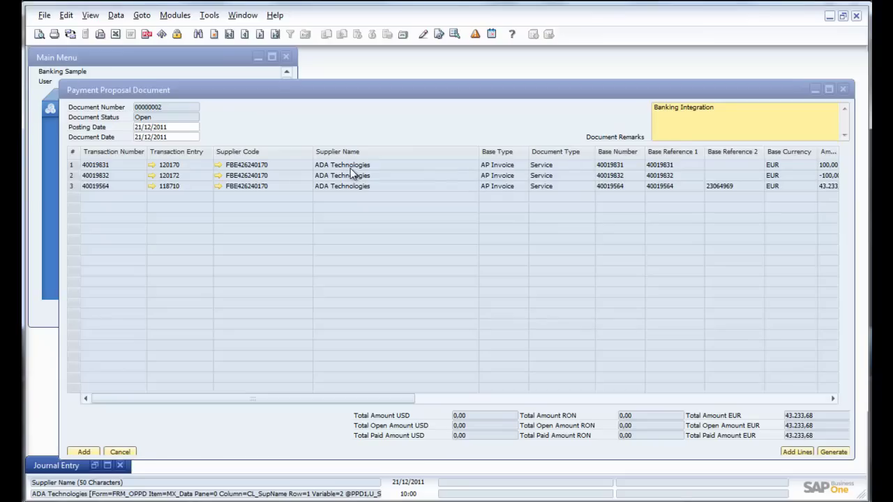
{"action": "left_click", "coordinate": [502, 173]}
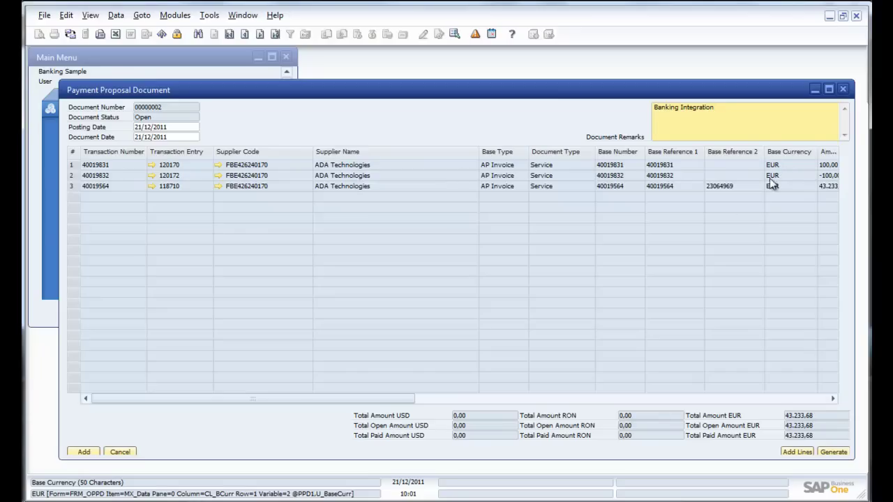
Step: Review the first line's paid currency, paid amount and charges type options, keeping EUR and Shared Charges
{"action": "left_click_drag", "start_coordinate": [387, 398], "coordinate": [704, 375]}
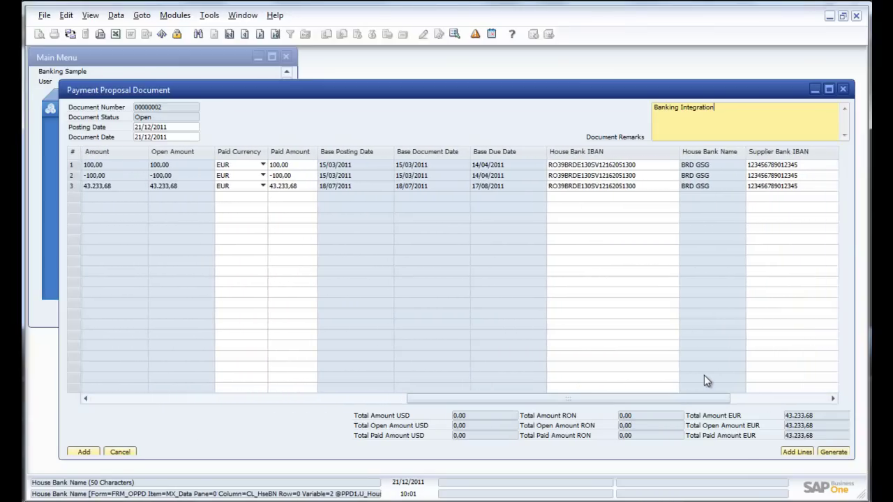
{"action": "left_click", "coordinate": [229, 168]}
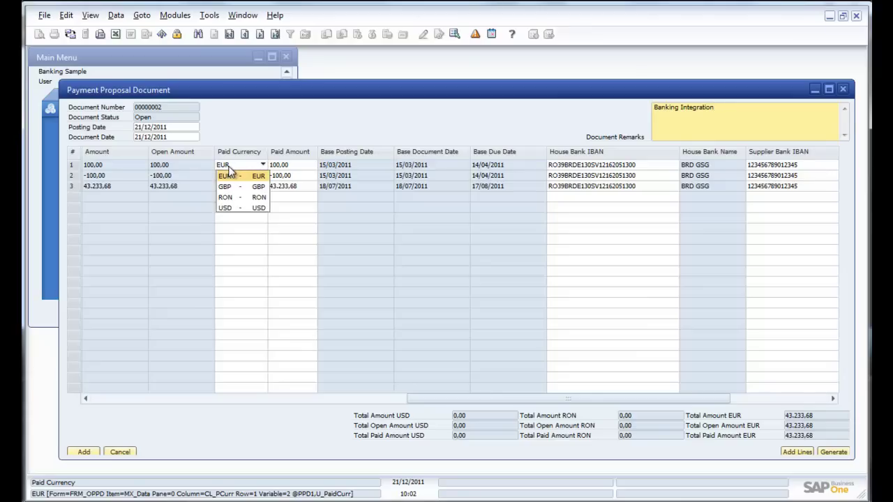
{"action": "left_click", "coordinate": [229, 168]}
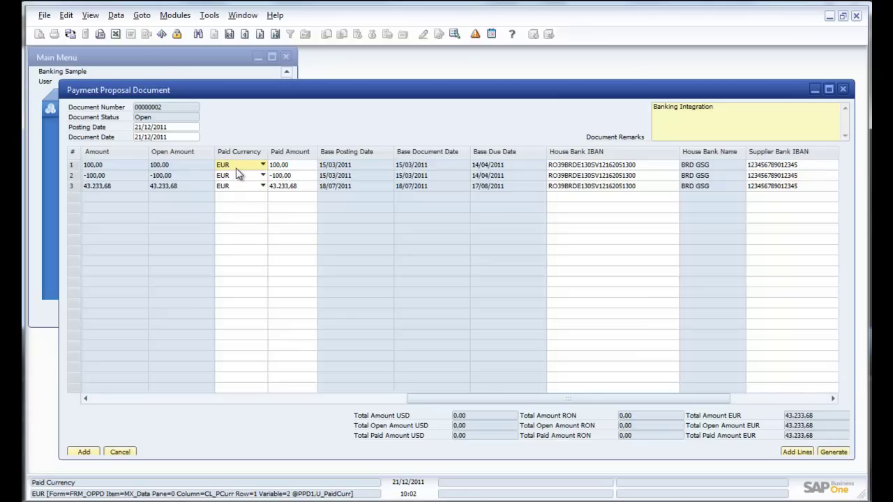
{"action": "left_click", "coordinate": [279, 166]}
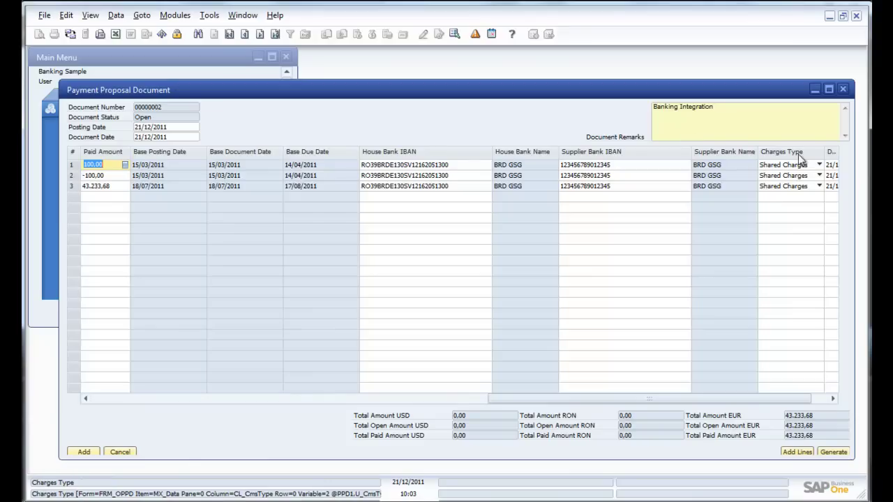
{"action": "left_click", "coordinate": [819, 165]}
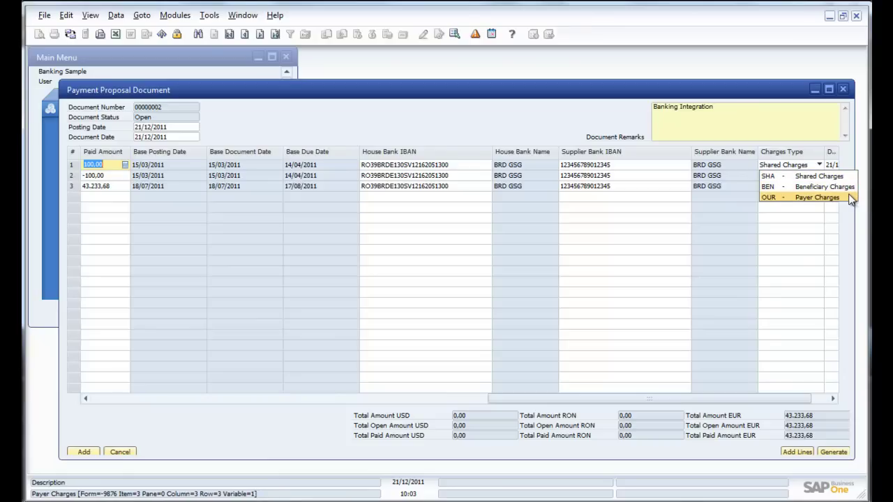
{"action": "left_click", "coordinate": [816, 176]}
{"action": "key", "text": "Tab"}
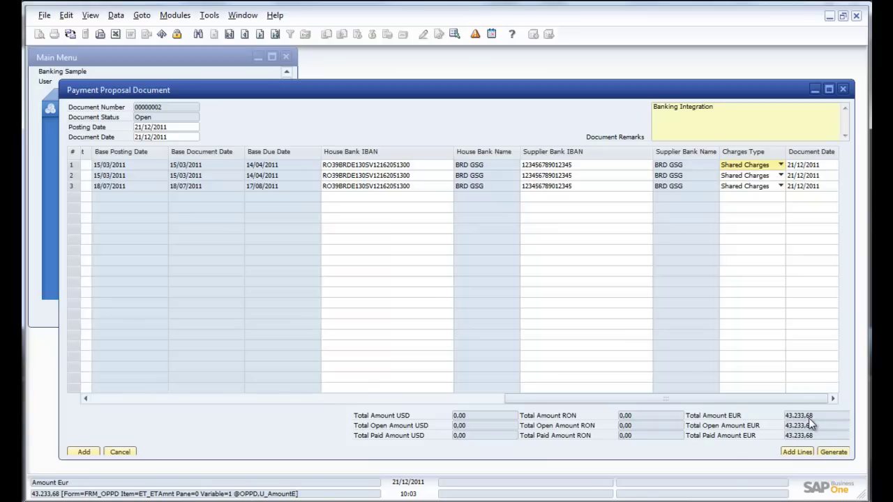
Step: Begin adding more lines and set both ends of the supplier code range to the code of Far East Imports
{"action": "left_click", "coordinate": [797, 452]}
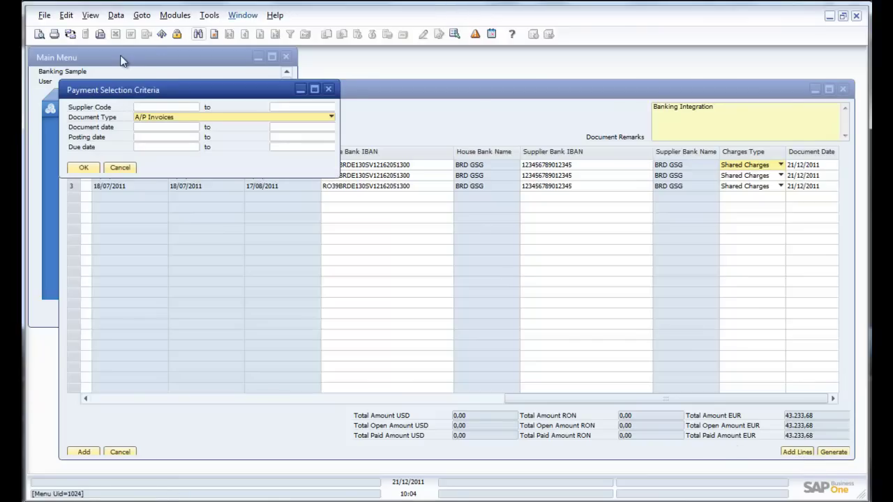
{"action": "left_click", "coordinate": [177, 108]}
{"action": "type", "text": "FRO"}
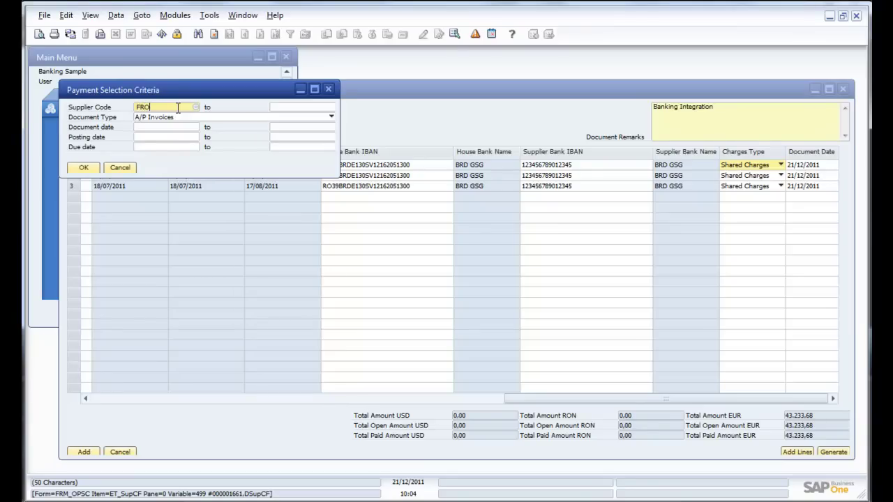
{"action": "type", "text": "1-"}
{"action": "type", "text": "10102512"}
{"action": "left_click", "coordinate": [285, 106]}
{"action": "key", "text": "ctrl+v"}
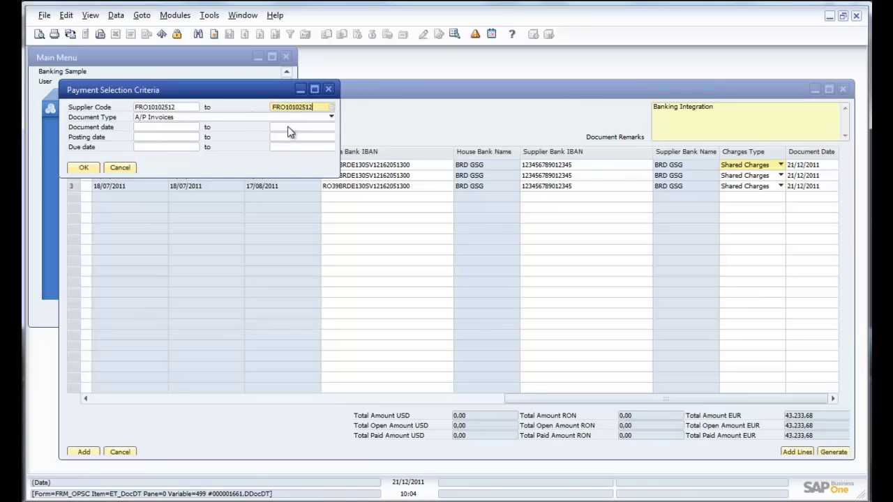
Step: Set the end of the document date range to today and load the matching A/P invoices into the proposal
{"action": "left_click", "coordinate": [289, 127]}
{"action": "type", "text": "t"}
{"action": "key", "text": "Tab"}
{"action": "left_click", "coordinate": [83, 167]}
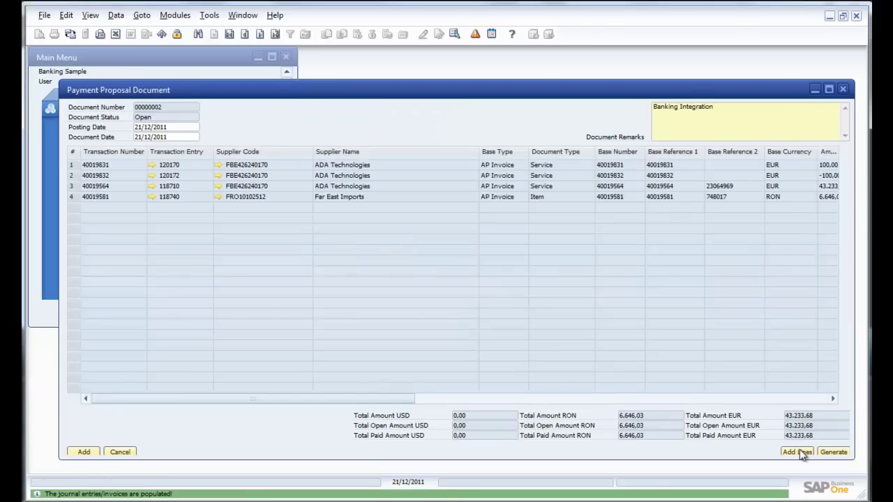
Step: Begin another line selection and enter a third supplier's code at both ends of the supplier code range
{"action": "left_click", "coordinate": [801, 452]}
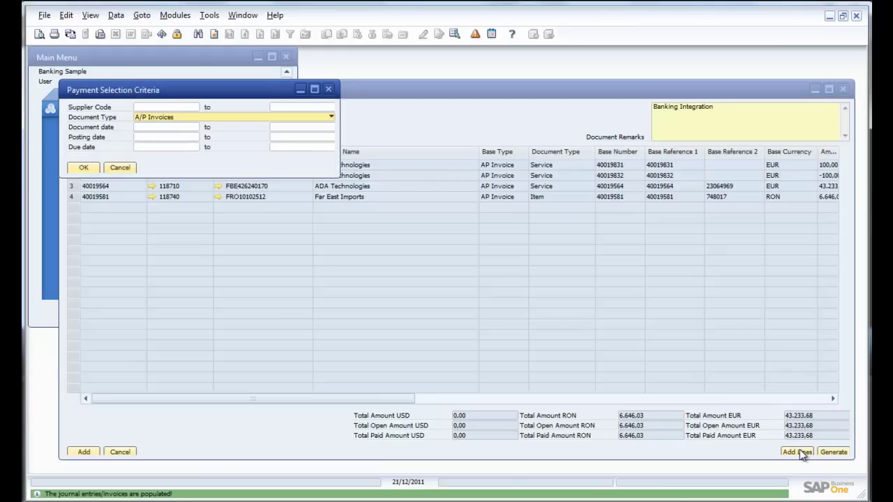
{"action": "left_click", "coordinate": [173, 107]}
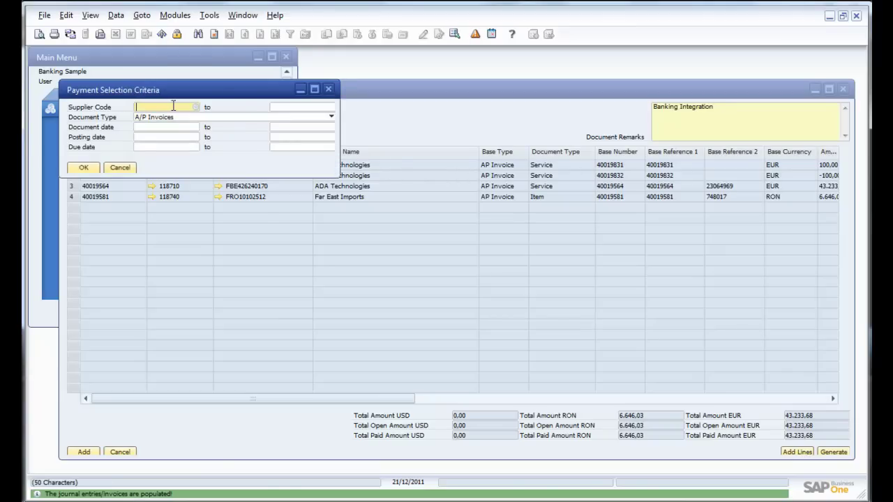
{"action": "type", "text": "FRO1020854"}
{"action": "key", "text": "Tab"}
{"action": "left_click", "coordinate": [174, 111]}
{"action": "left_click", "coordinate": [279, 105]}
{"action": "key", "text": "ctrl+v"}
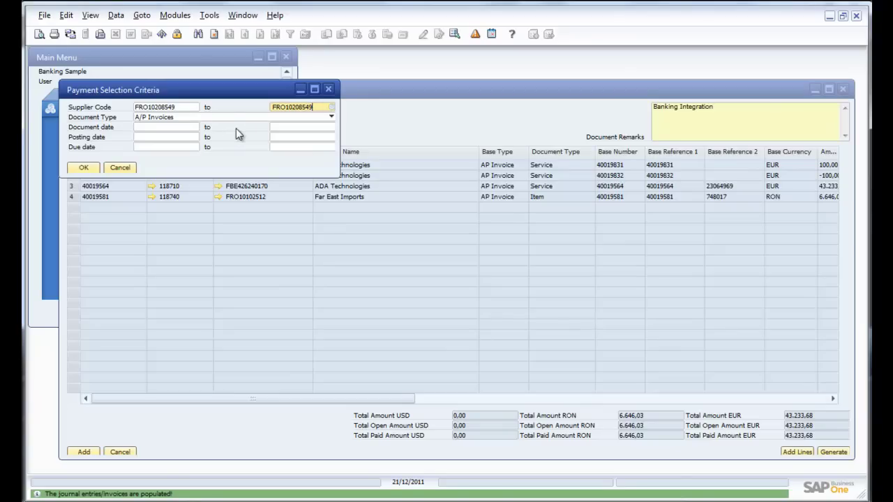
Step: Set the end of the document, posting and due date ranges to 21/12/2011 and load the matching A/P invoices into the proposal
{"action": "left_click", "coordinate": [307, 126]}
{"action": "key", "text": "Tab"}
{"action": "left_click", "coordinate": [307, 137]}
{"action": "type", "text": "t"}
{"action": "key", "text": "Tab"}
{"action": "left_click", "coordinate": [312, 146]}
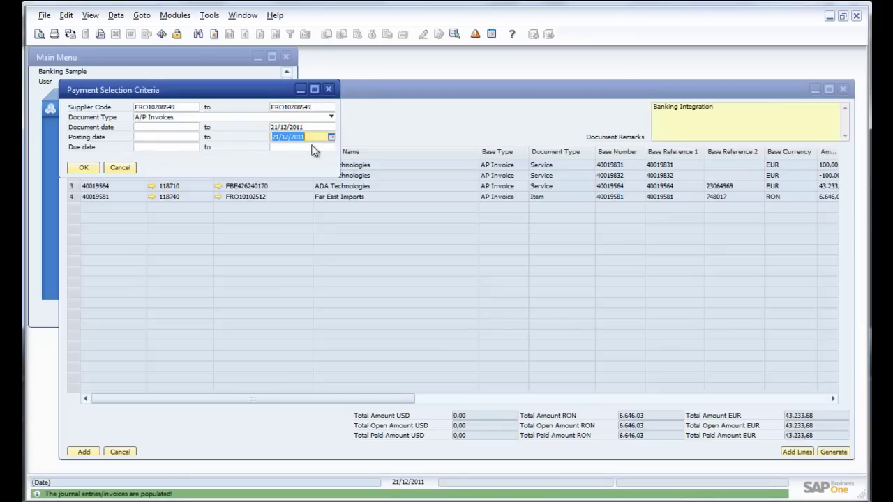
{"action": "type", "text": "t"}
{"action": "key", "text": "Tab"}
{"action": "left_click_drag", "start_coordinate": [82, 183], "coordinate": [91, 174]}
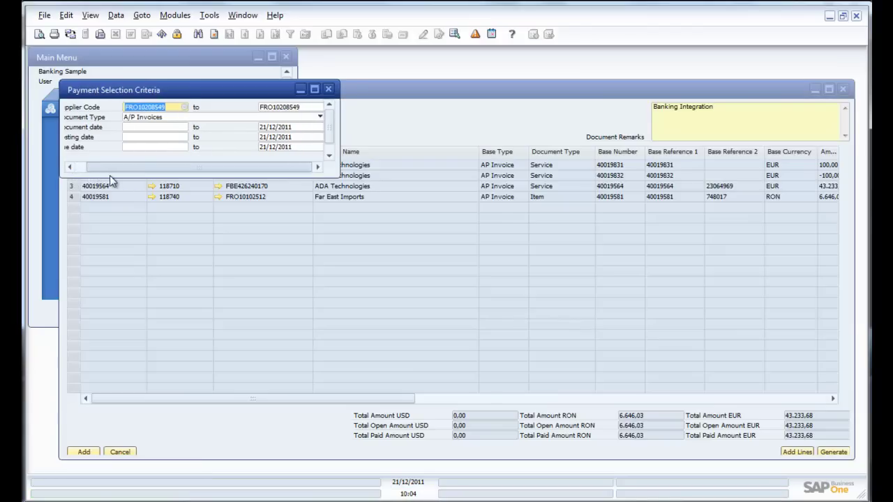
{"action": "scroll", "coordinate": [111, 138], "scroll_direction": "down", "scroll_amount": 1}
{"action": "left_click", "coordinate": [88, 156]}
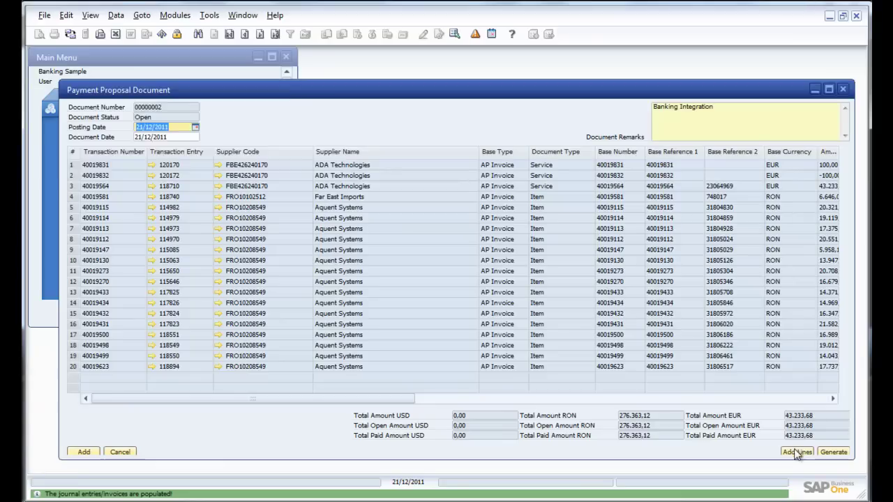
Step: Begin another line selection and set both ends of the supplier code range to the code of CTI Computers
{"action": "left_click", "coordinate": [794, 453]}
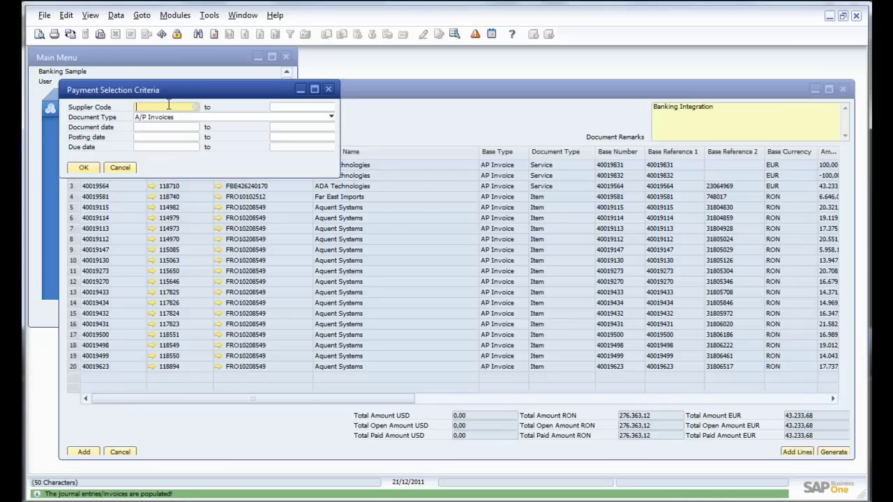
{"action": "type", "text": "FSUS02600593"}
{"action": "key", "text": "Tab"}
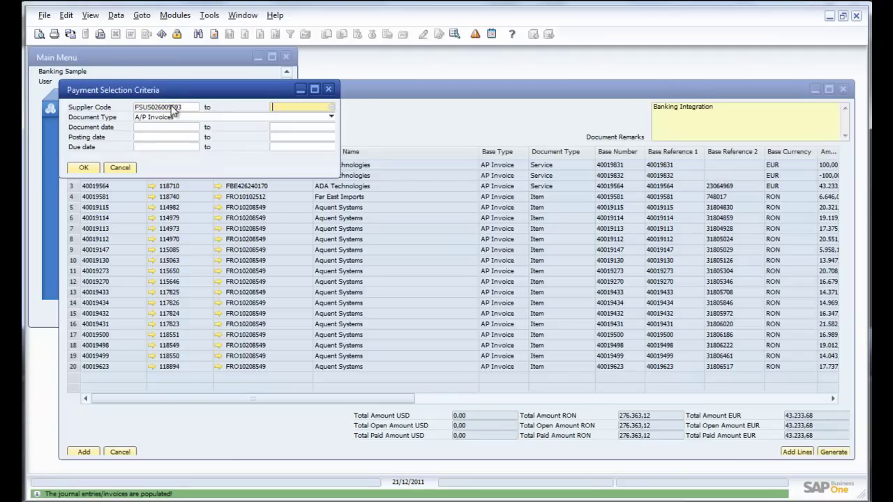
{"action": "double_click", "coordinate": [173, 108]}
{"action": "key", "text": "ctrl+c"}
{"action": "left_click", "coordinate": [285, 108]}
{"action": "key", "text": "ctrl+v"}
Step: Set the end of the document and posting date ranges to 21/12/2011 and load CTI Computers' documents into the proposal
{"action": "left_click", "coordinate": [292, 127]}
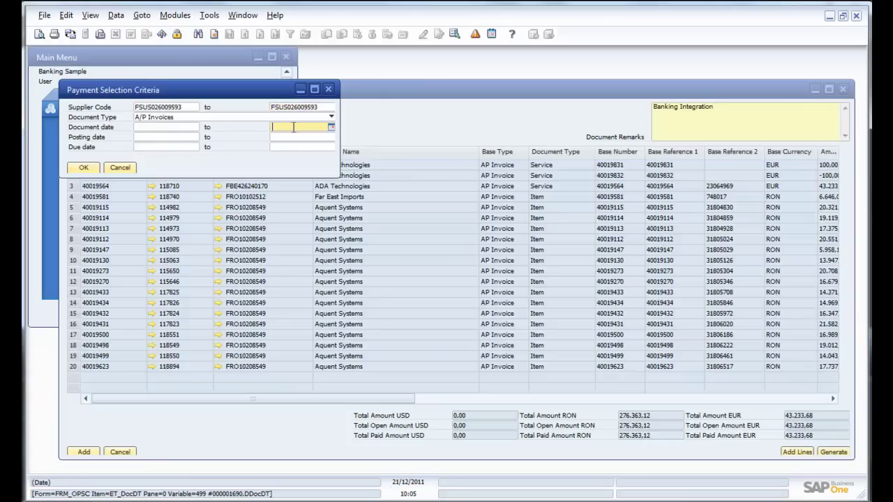
{"action": "left_click", "coordinate": [300, 138]}
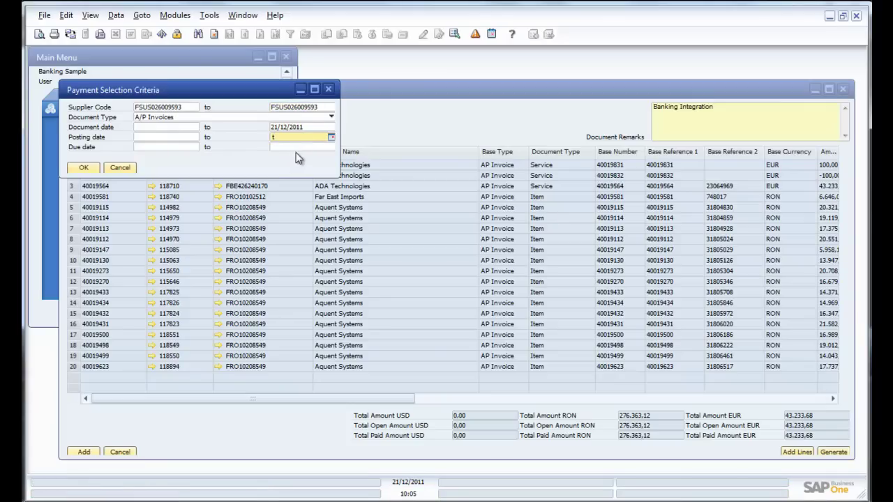
{"action": "left_click", "coordinate": [301, 147]}
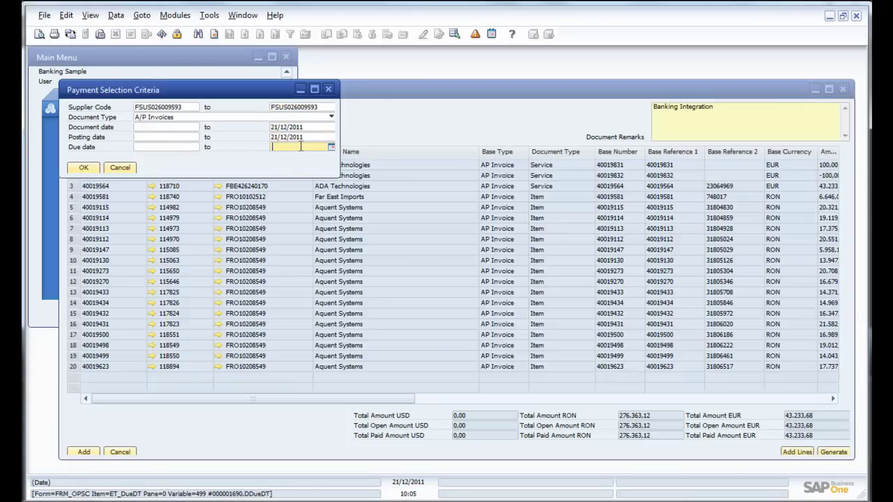
{"action": "left_click", "coordinate": [94, 168]}
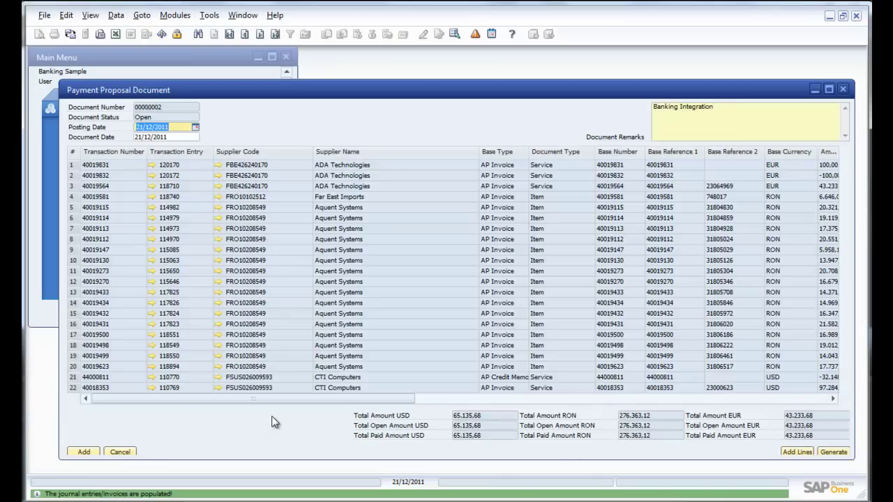
Step: Add the completed payment proposal document and switch the form to find mode
{"action": "left_click", "coordinate": [83, 452]}
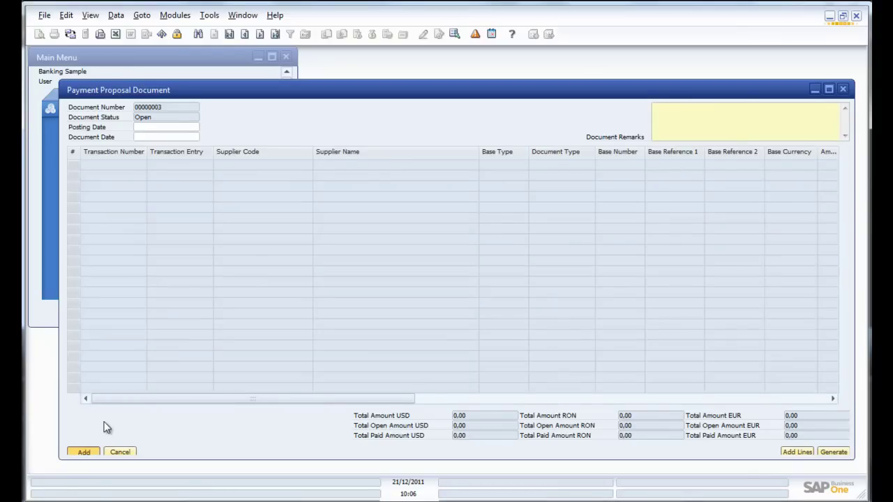
{"action": "right_click", "coordinate": [161, 113]}
{"action": "key", "text": "Escape"}
{"action": "left_click", "coordinate": [199, 35]}
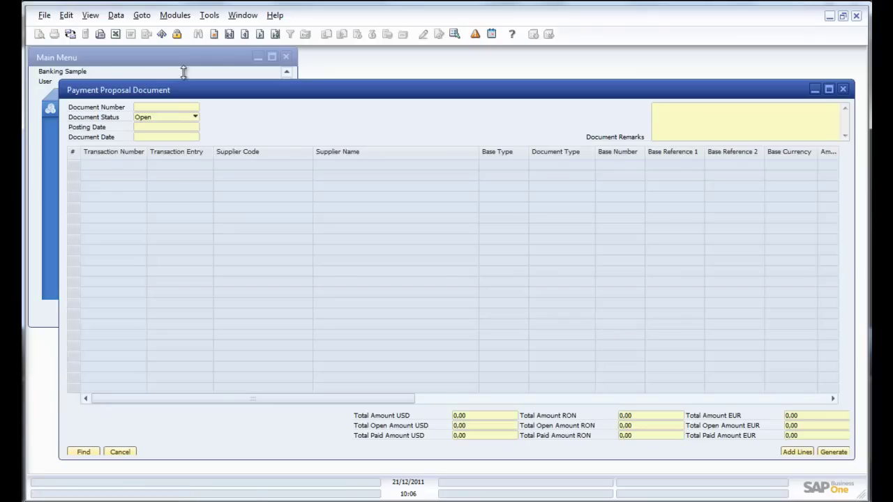
Step: Find the open payment proposal 00000002 with posting date and document date 21/12/2011
{"action": "left_click", "coordinate": [175, 108]}
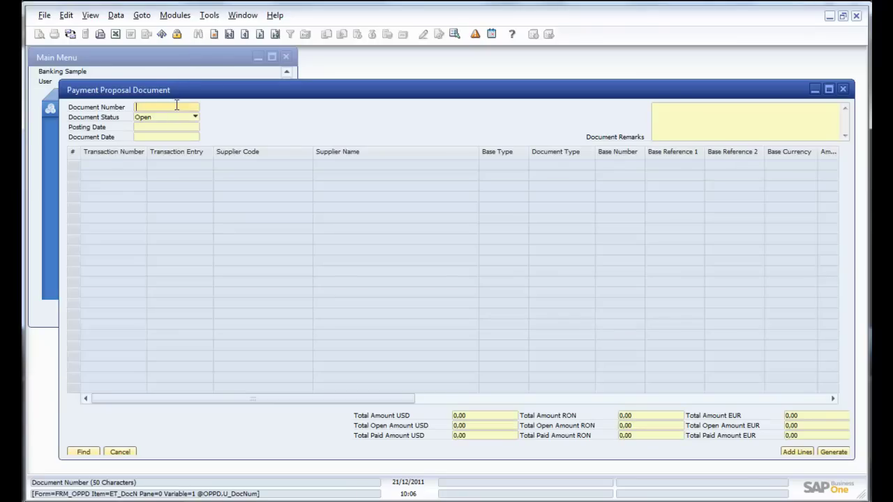
{"action": "type", "text": "00000002"}
{"action": "key", "text": "Tab"}
{"action": "left_click", "coordinate": [162, 129]}
{"action": "type", "text": "21"}
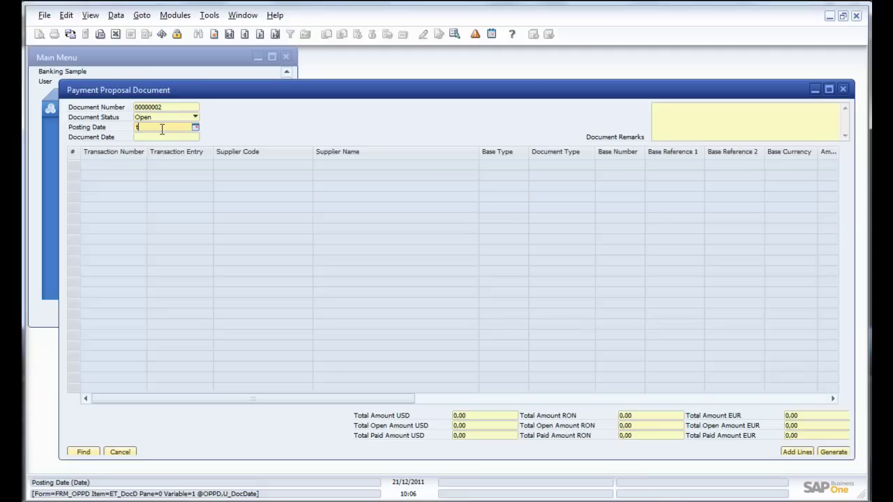
{"action": "key", "text": "Tab"}
{"action": "key", "text": "Tab"}
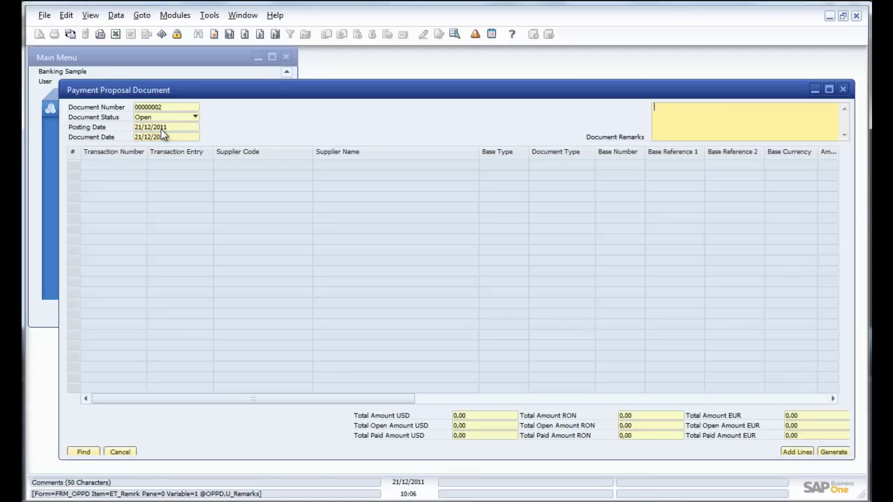
{"action": "left_click", "coordinate": [85, 452]}
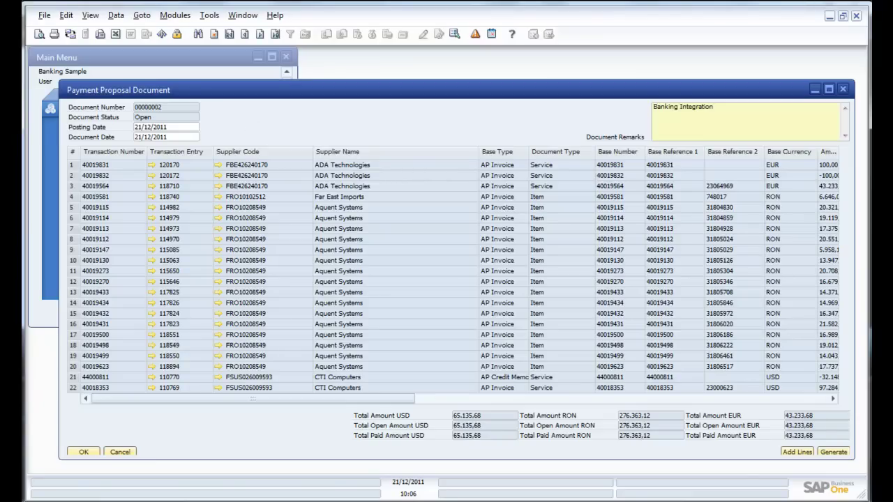
Step: Generate the bank payment files from the proposal and acknowledge the system messages
{"action": "left_click", "coordinate": [834, 452]}
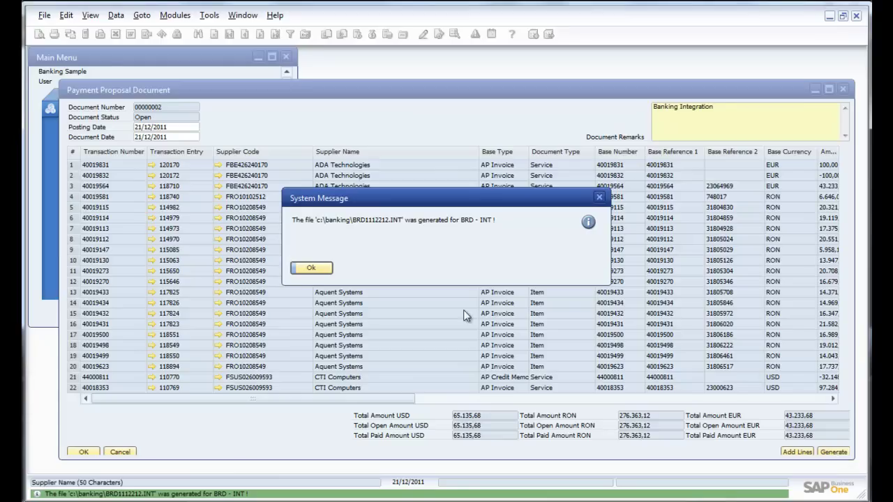
{"action": "left_click", "coordinate": [325, 270]}
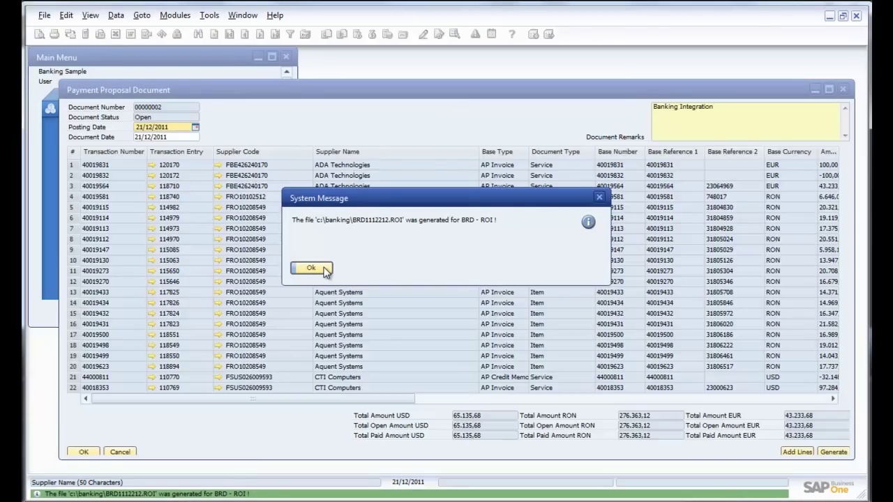
{"action": "left_click", "coordinate": [311, 268]}
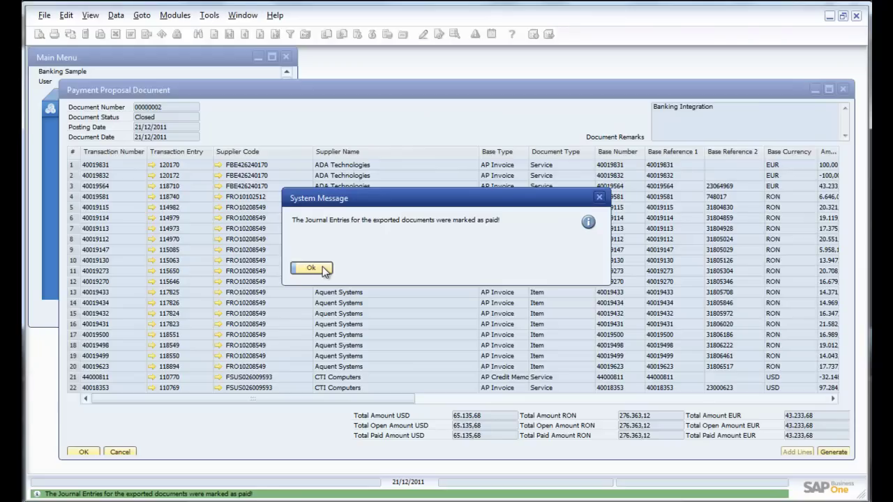
{"action": "left_click", "coordinate": [312, 268]}
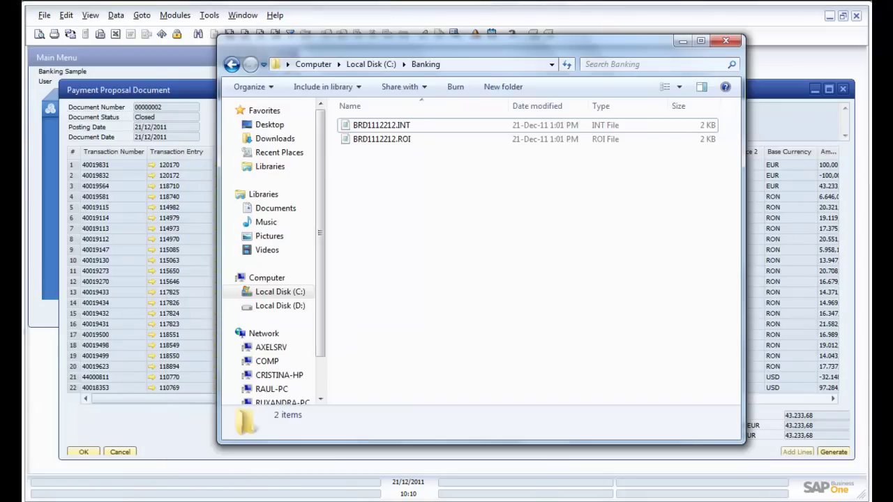
Step: Open BRD1112212.ROI from the C: drive's Banking folder, review its payment records to the end and close the file
{"action": "left_click", "coordinate": [419, 141]}
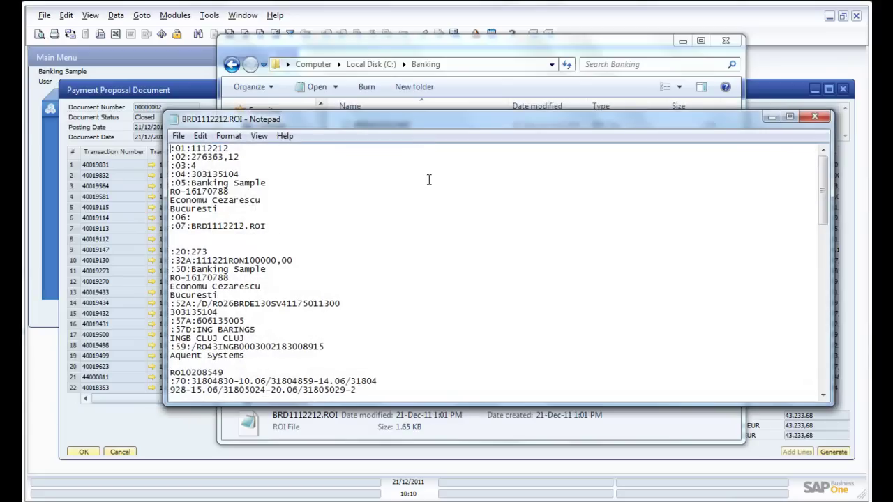
{"action": "scroll", "coordinate": [428, 178], "scroll_direction": "down", "scroll_amount": 2}
{"action": "scroll", "coordinate": [430, 180], "scroll_direction": "down", "scroll_amount": 11}
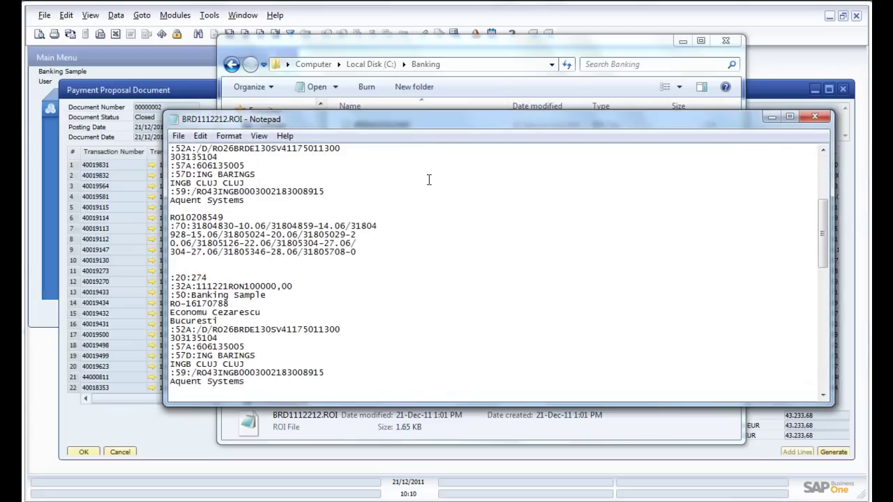
{"action": "scroll", "coordinate": [429, 180], "scroll_direction": "down", "scroll_amount": 2}
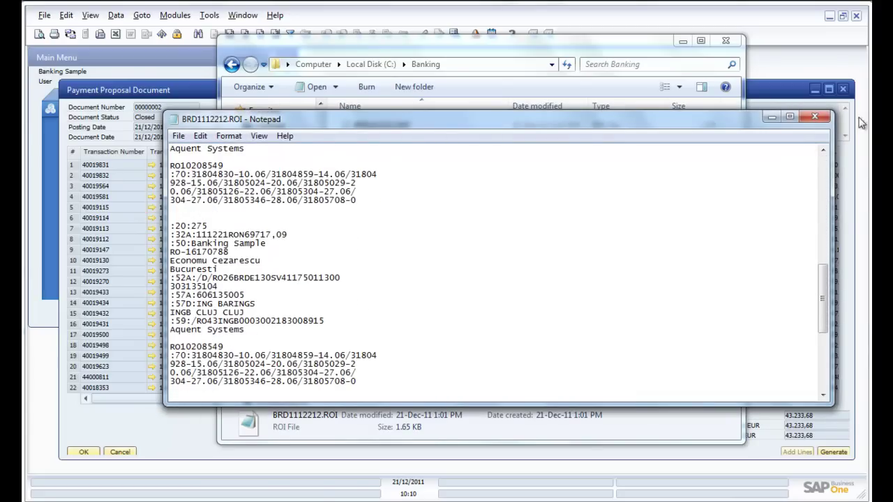
{"action": "left_click", "coordinate": [814, 117]}
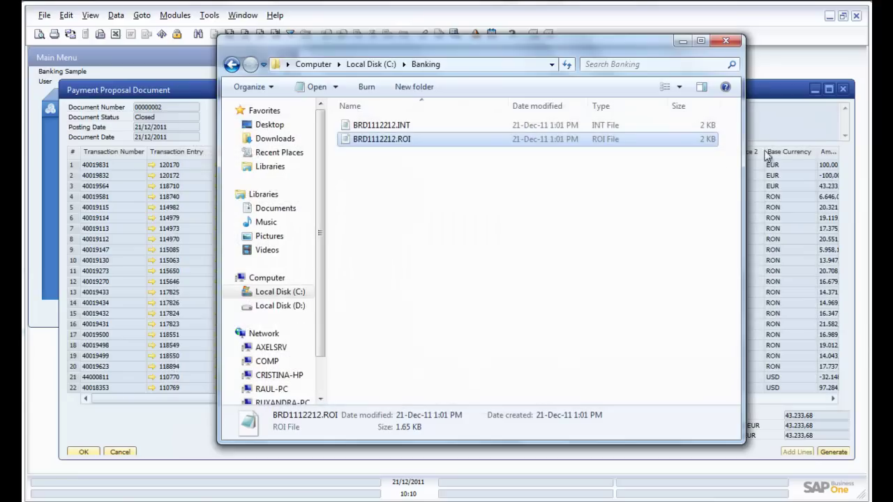
Step: Open BRD1112212.INT from the same folder and review its foreign payment records
{"action": "double_click", "coordinate": [417, 125]}
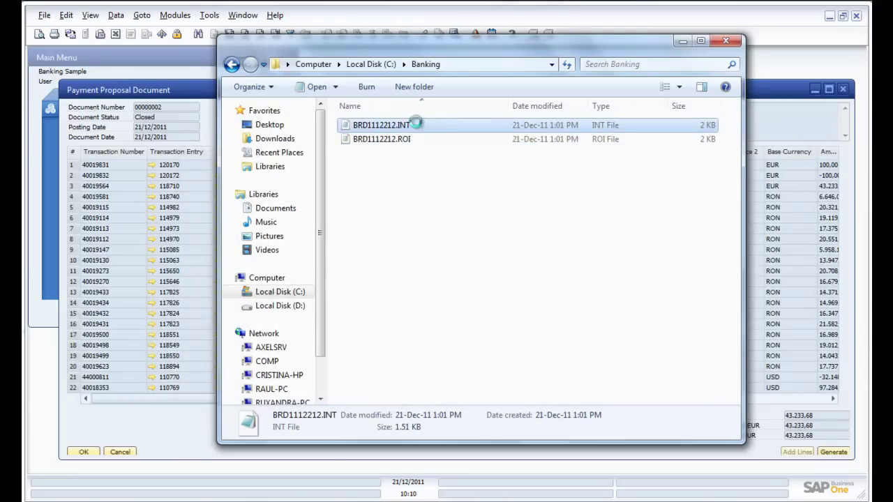
{"action": "scroll", "coordinate": [406, 200], "scroll_direction": "down", "scroll_amount": 7}
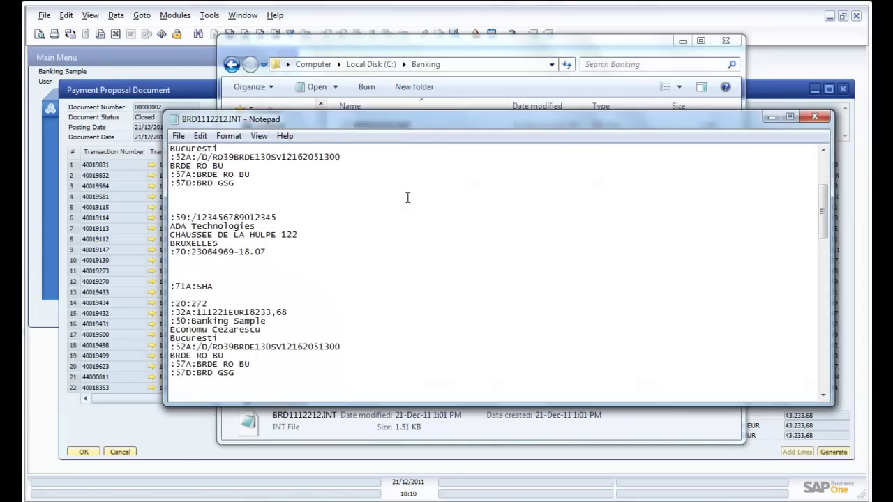